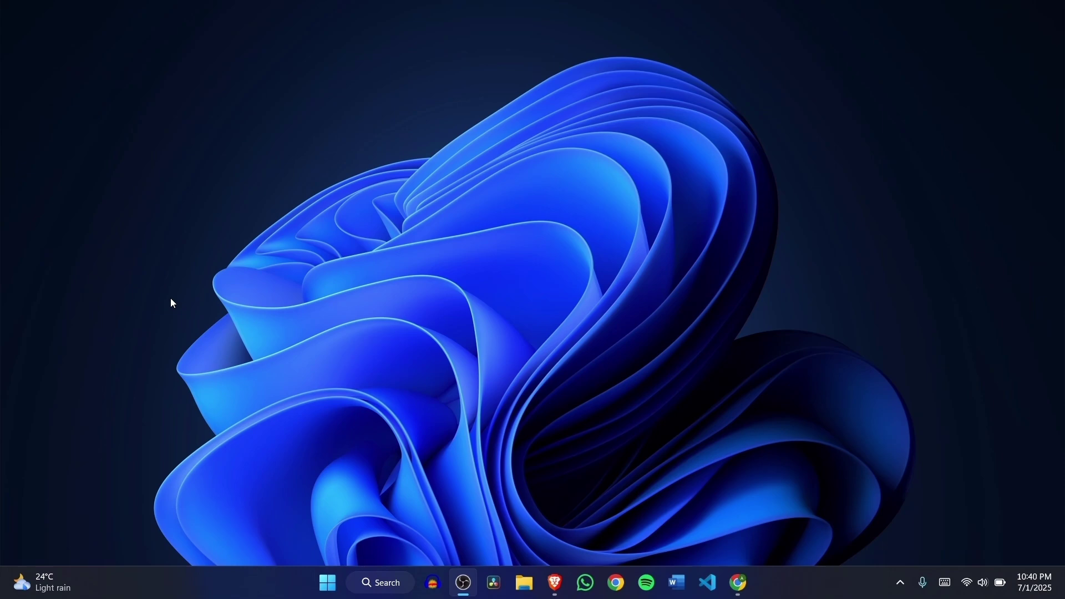
Step: Launch Settings from Start and reach the Wi-Fi page under Network & internet
key(super)
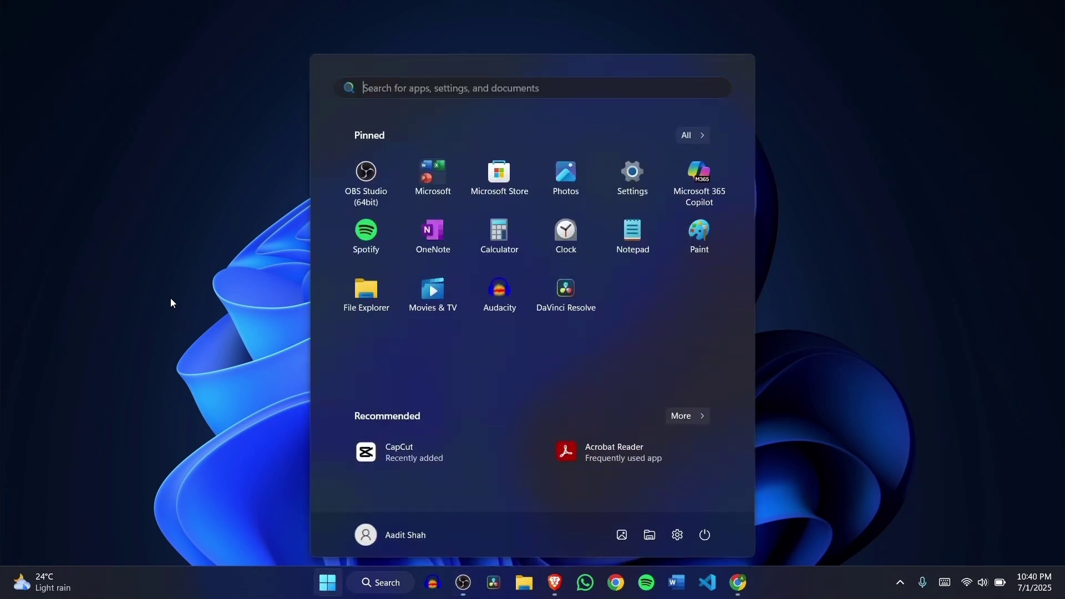
text(setti)
key(Return)
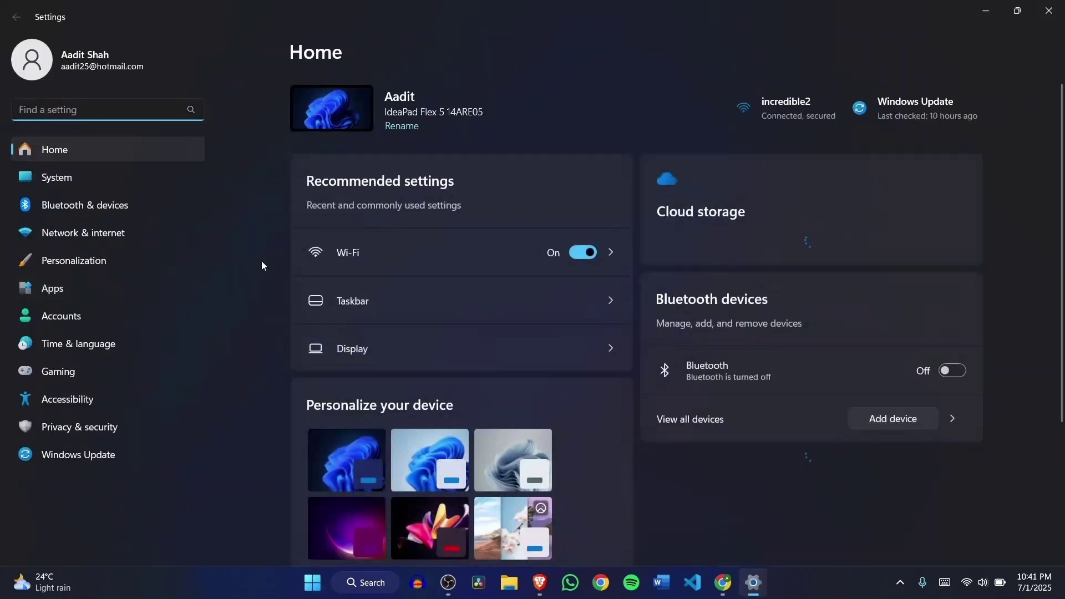
click(60, 235)
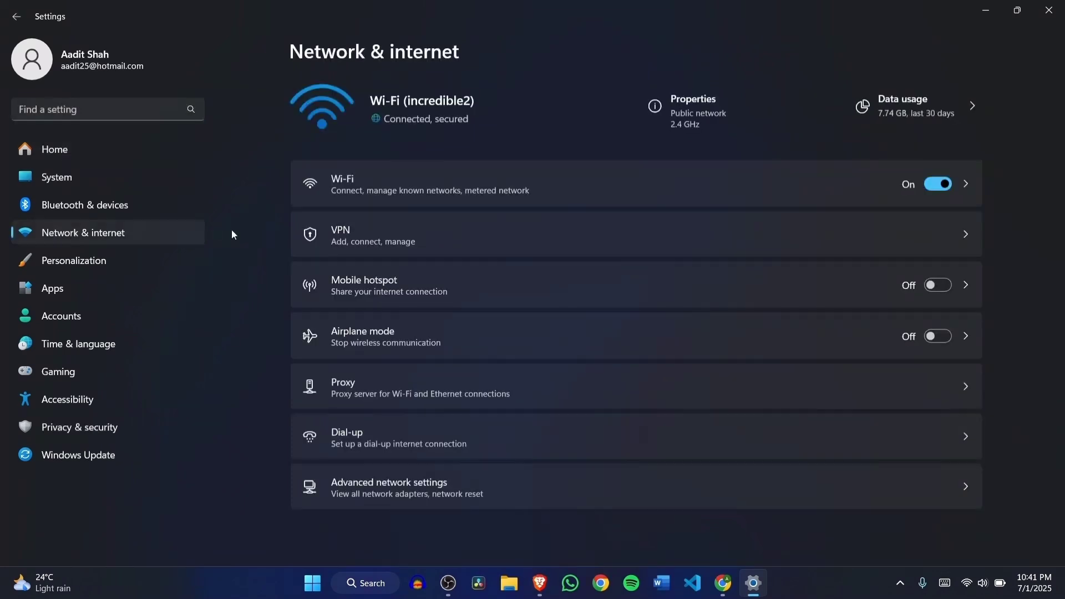
click(361, 188)
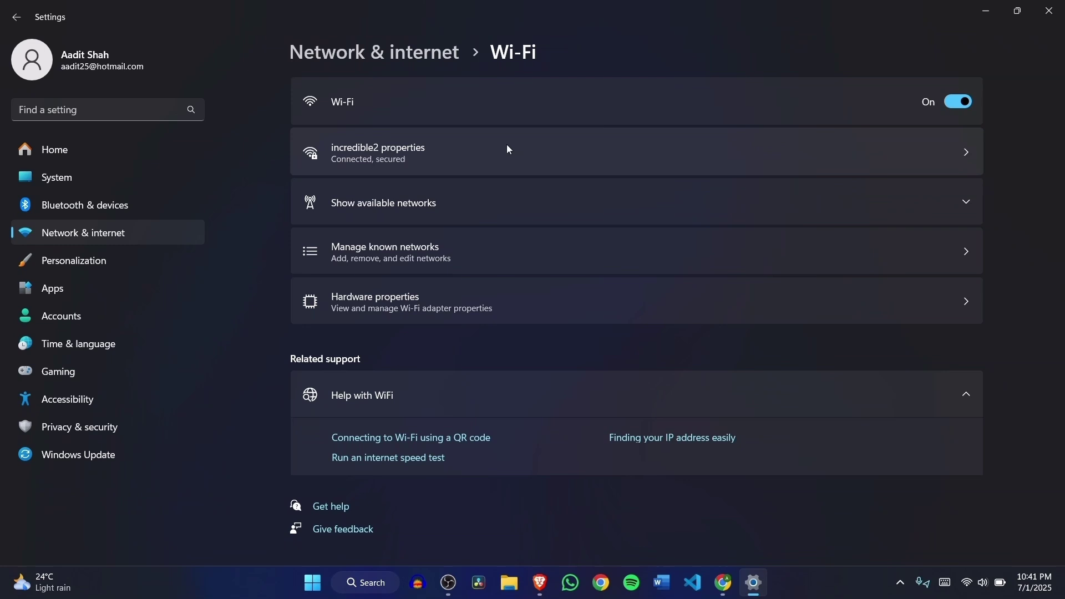
Step: Set the incredible2 Wi-Fi network profile to Private and return to Network & internet
click(441, 148)
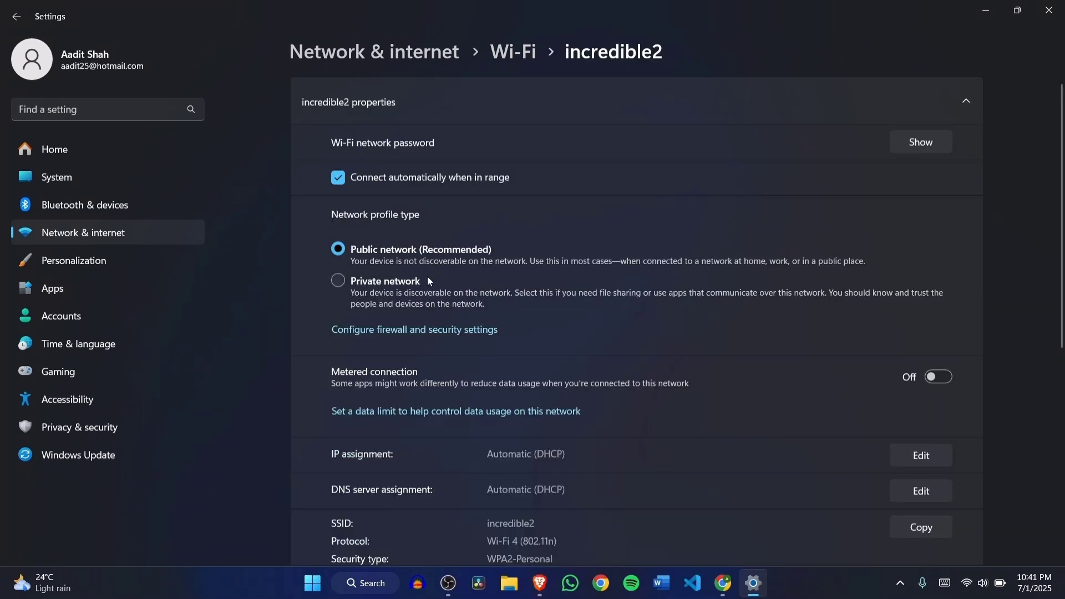
click(339, 281)
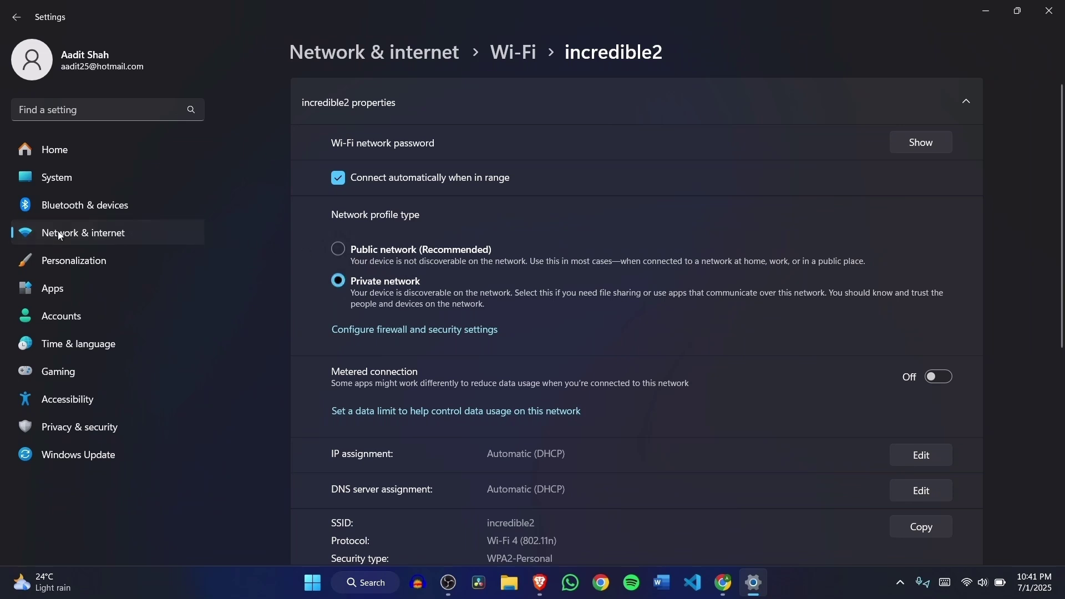
click(114, 236)
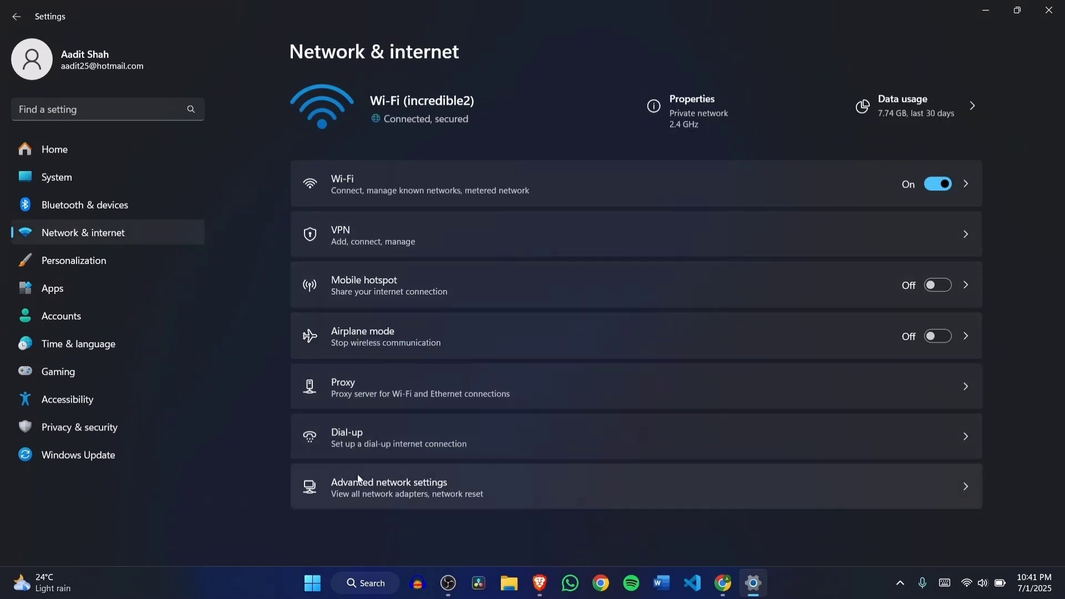
Step: Review Advanced sharing settings with All networks expanded, then switch to File Explorer
click(394, 486)
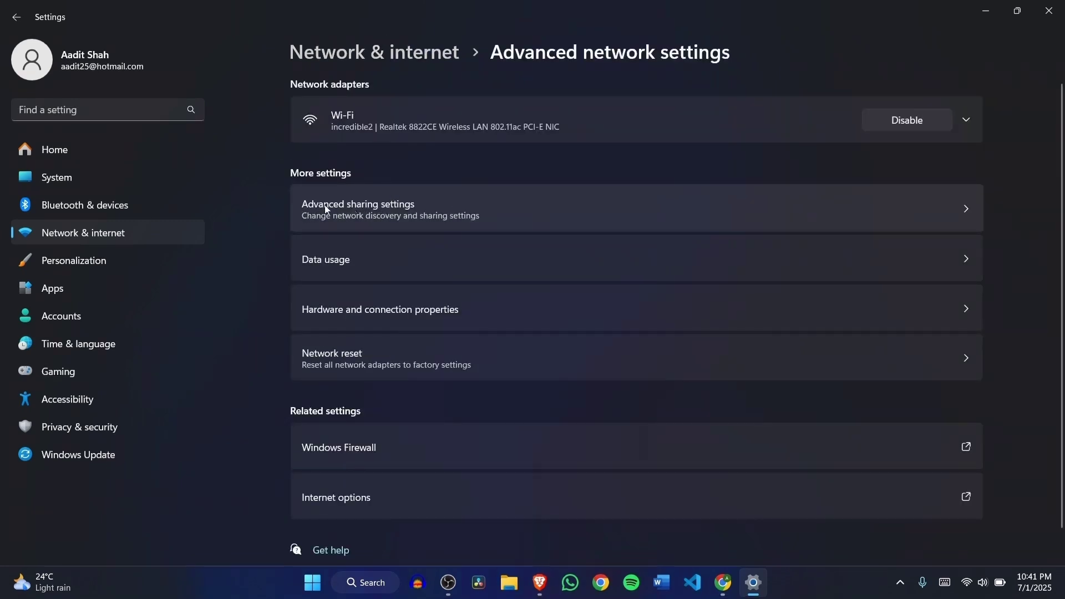
click(402, 208)
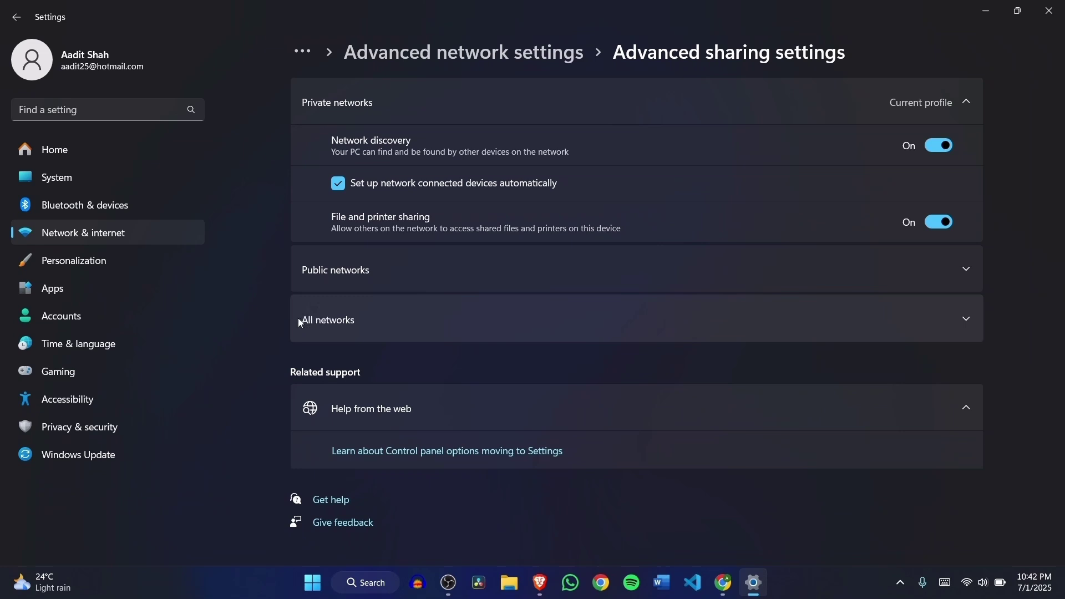
click(388, 317)
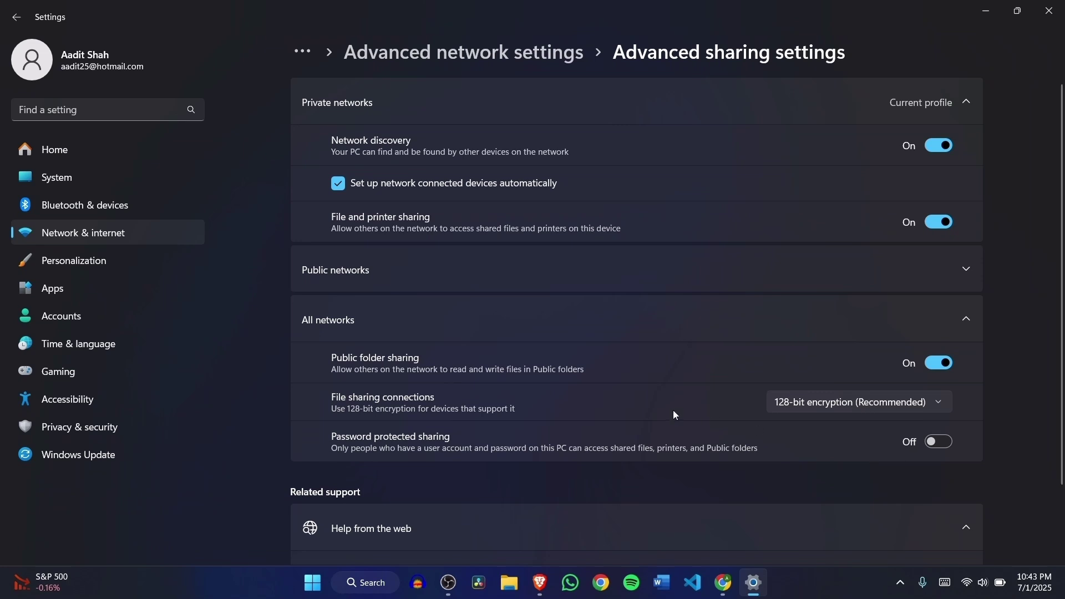
key(super+e)
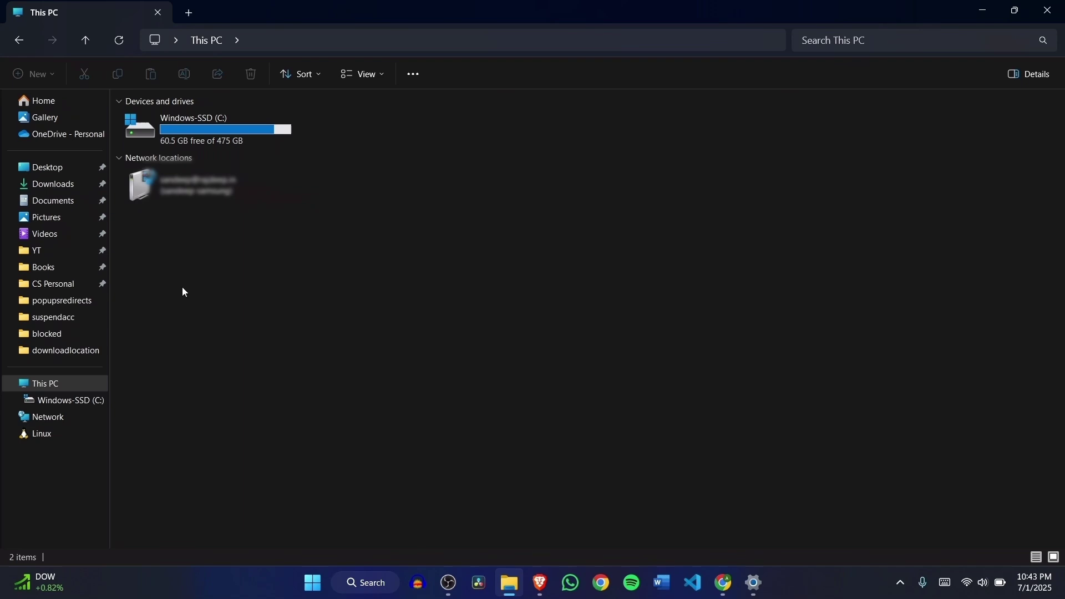
Step: Create a new folder named transfer on the Desktop
click(48, 167)
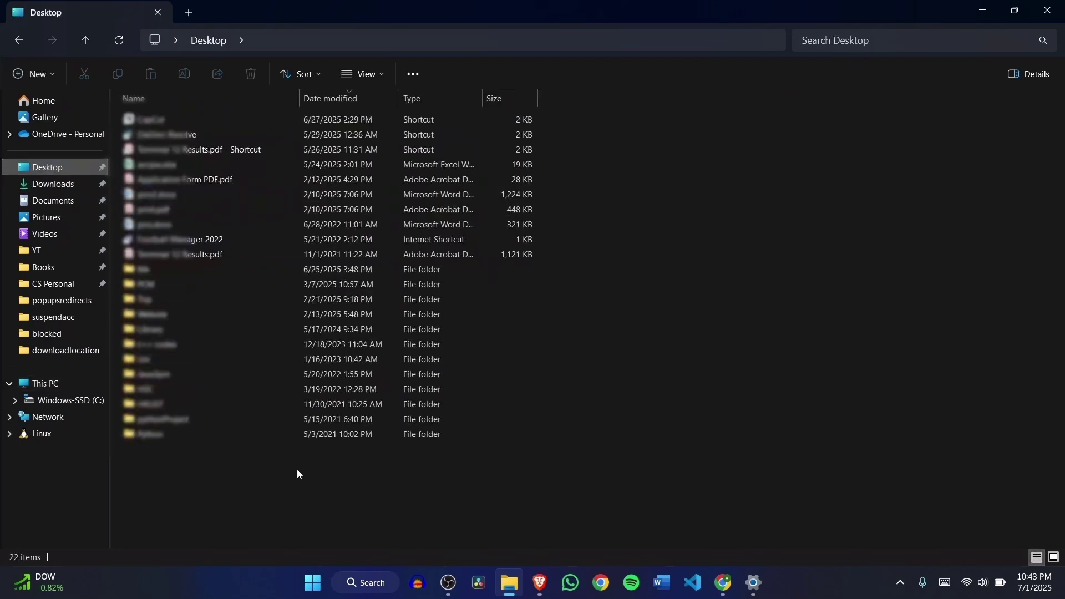
right_click(189, 472)
mouse_move(250, 375)
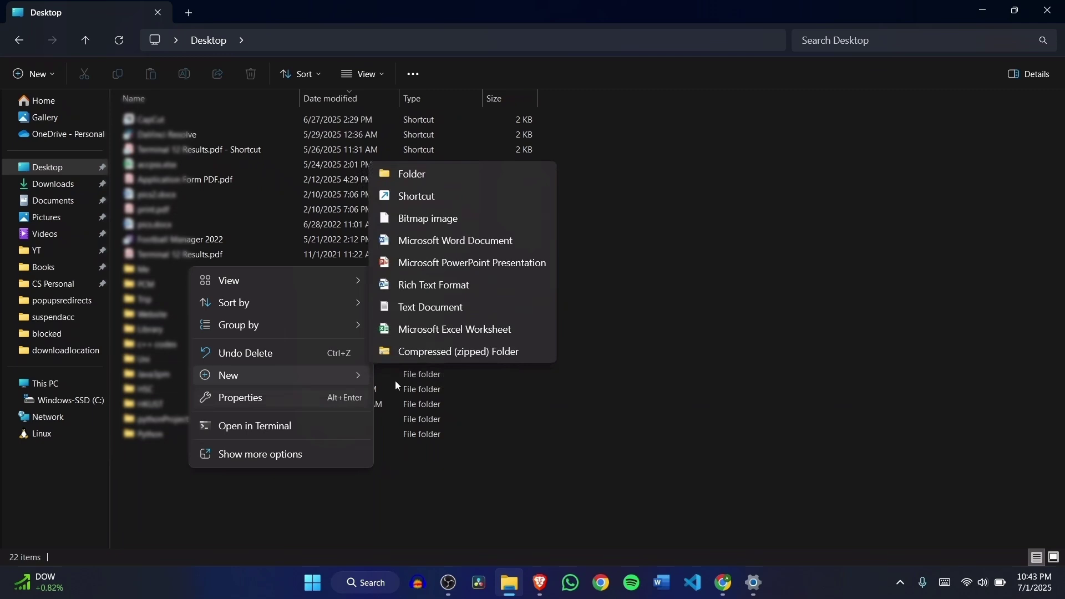
click(454, 170)
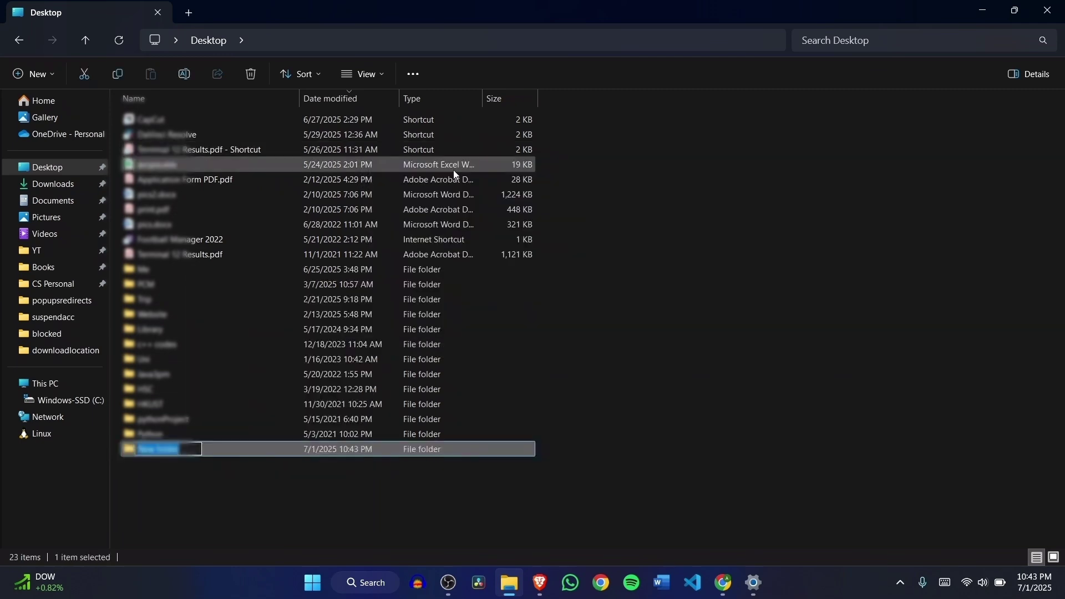
text(transfer)
click(424, 473)
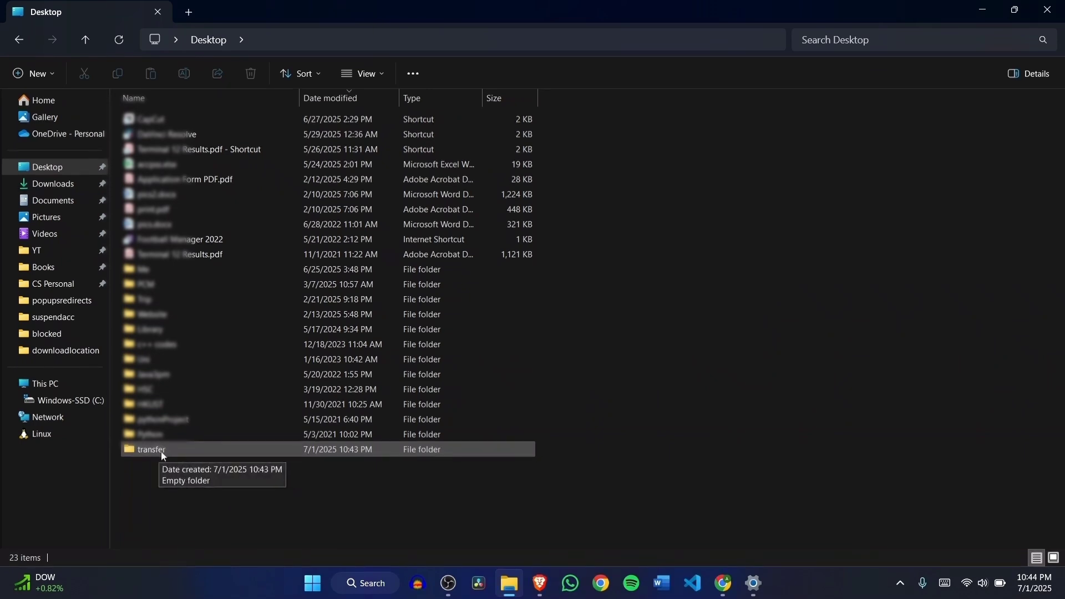
Step: Place logo.png inside the transfer folder and return to the Desktop listing
double_click(171, 450)
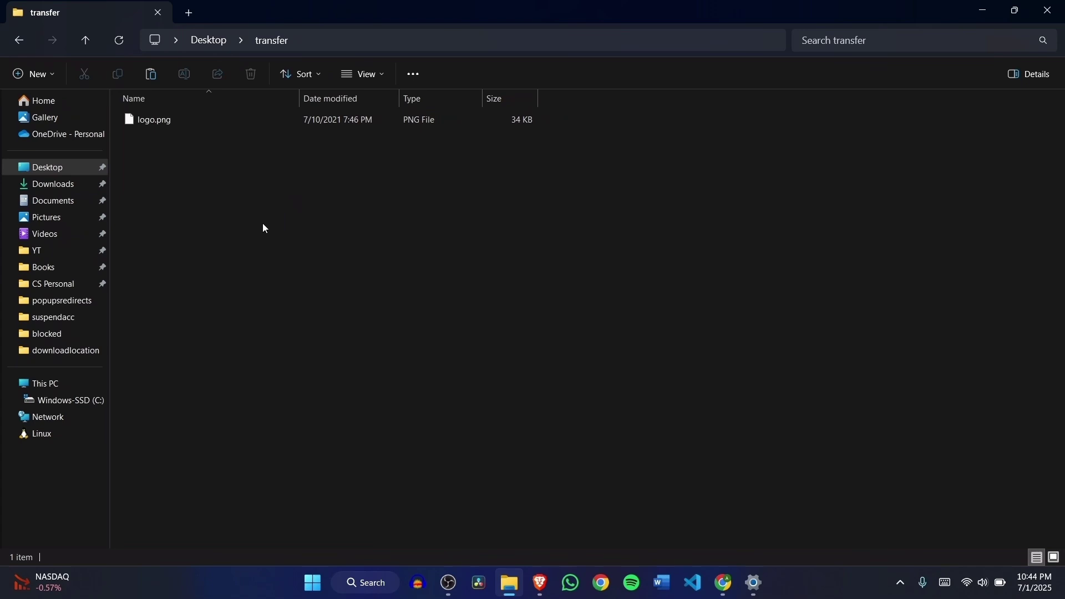
key(alt+Left)
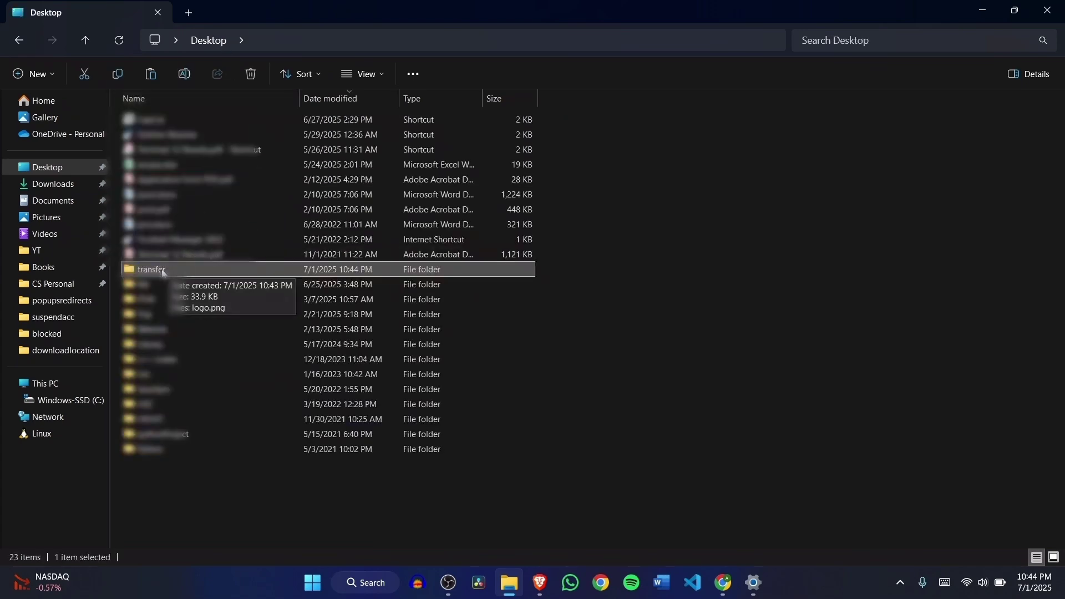
Step: Start sharing the transfer folder via Give access to > Specific people
right_click(164, 273)
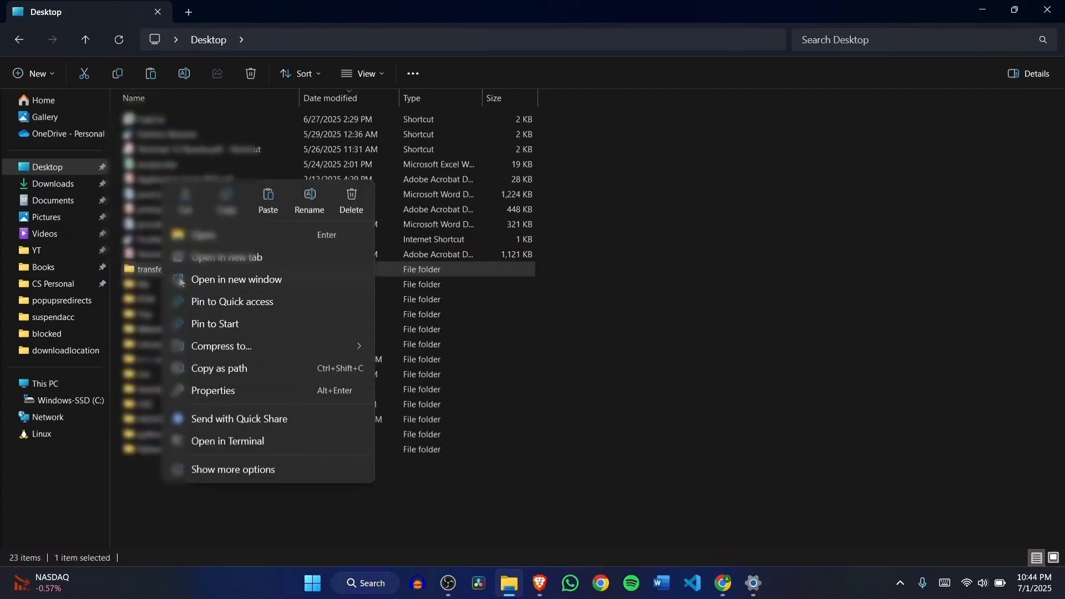
click(234, 472)
mouse_move(250, 349)
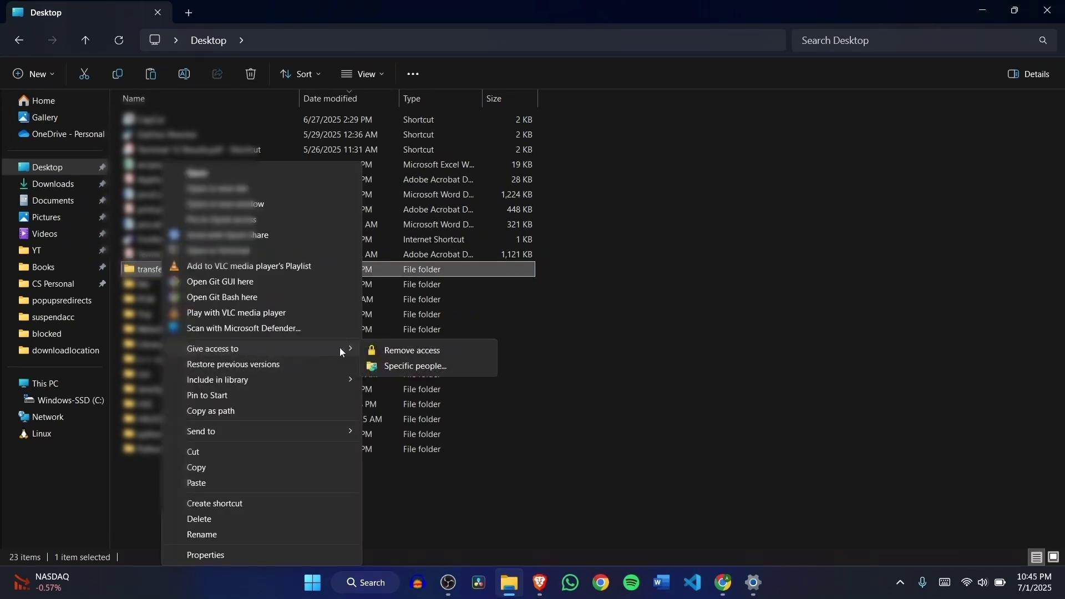
click(427, 368)
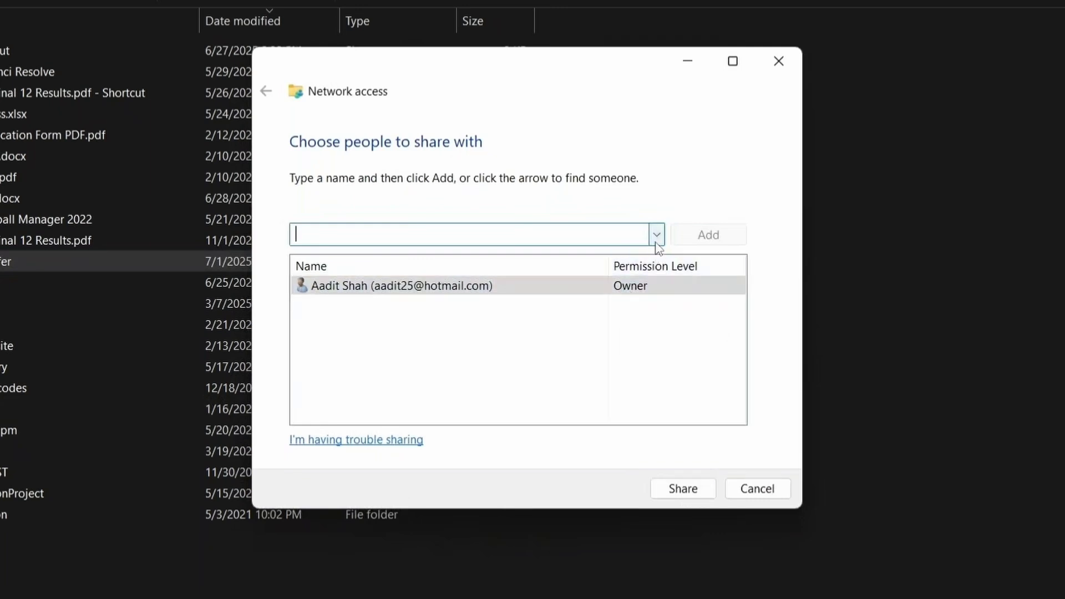
Step: Share transfer with Everyone at Read/Write permission and confirm the share
click(658, 235)
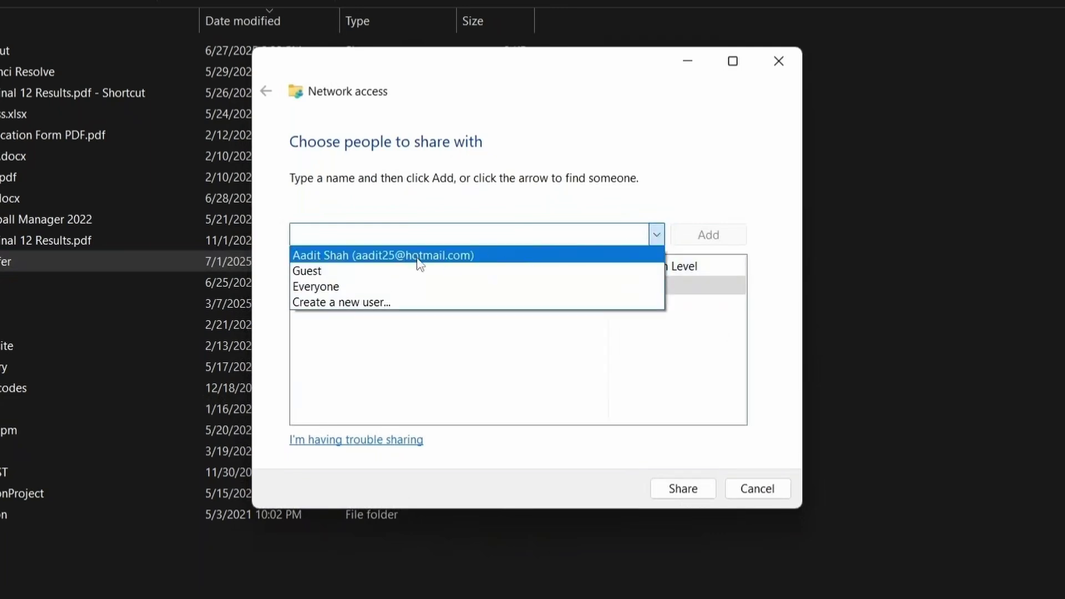
click(324, 286)
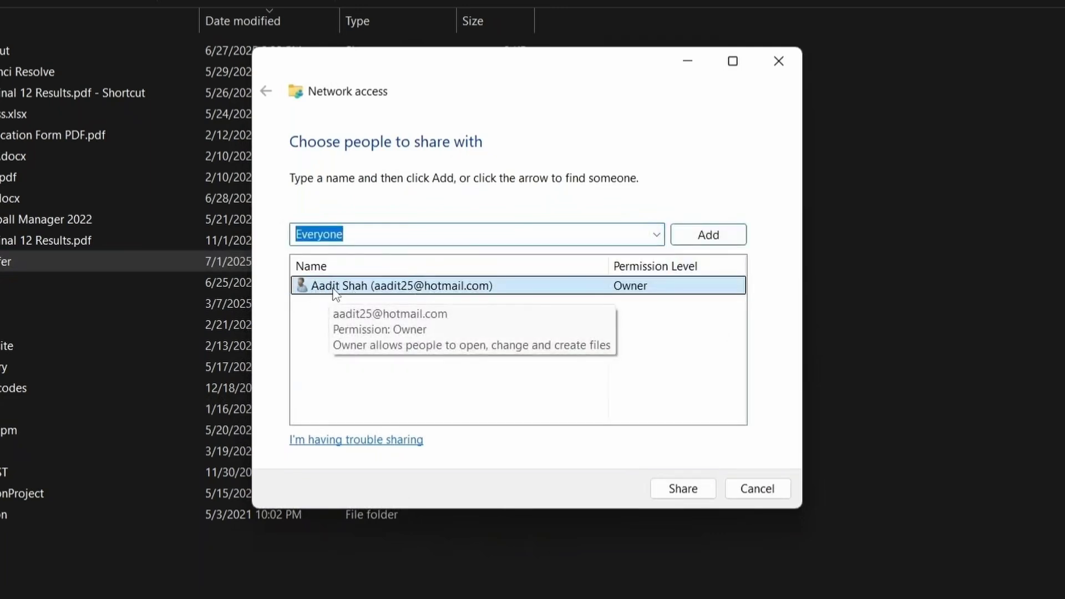
click(714, 246)
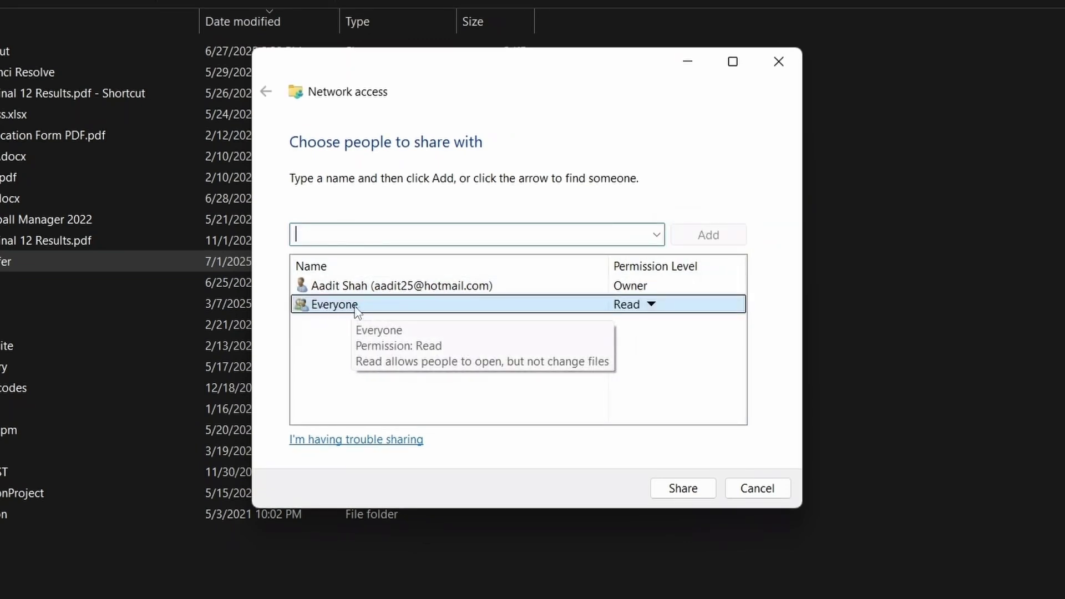
click(649, 305)
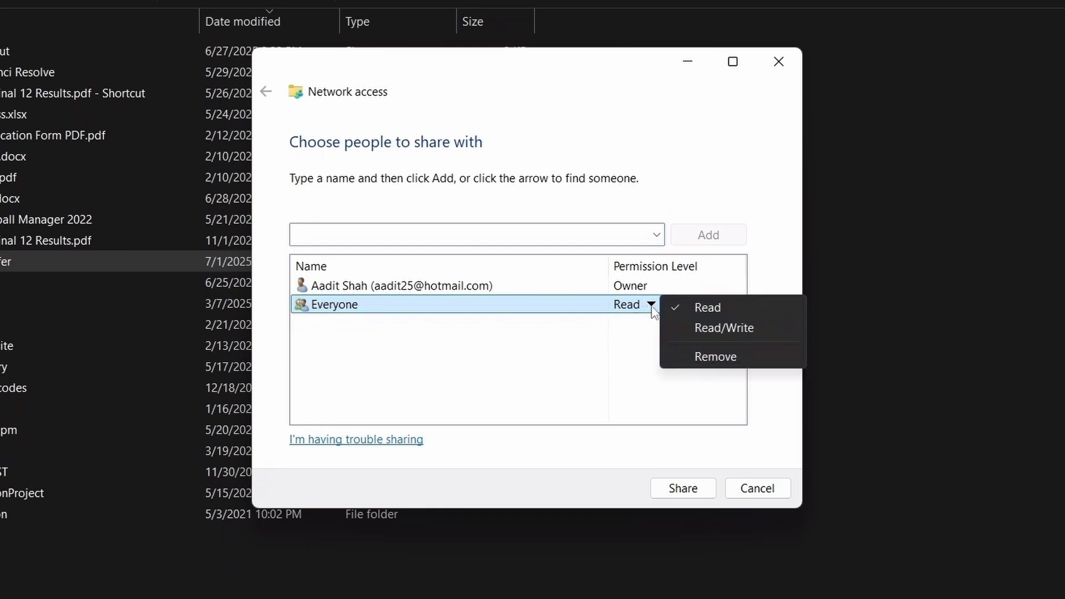
click(700, 329)
click(687, 490)
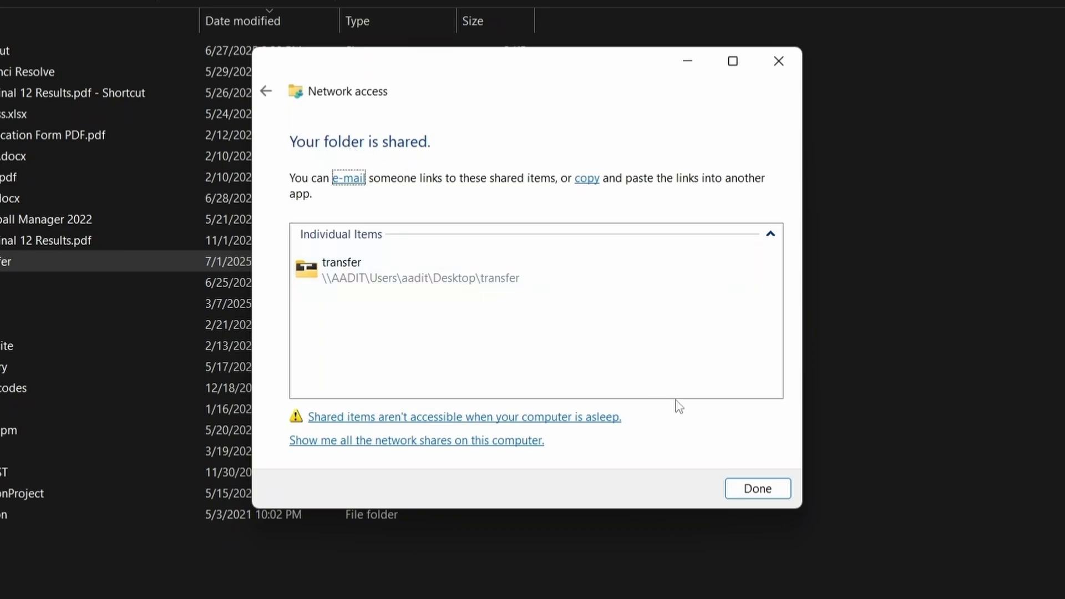
click(757, 488)
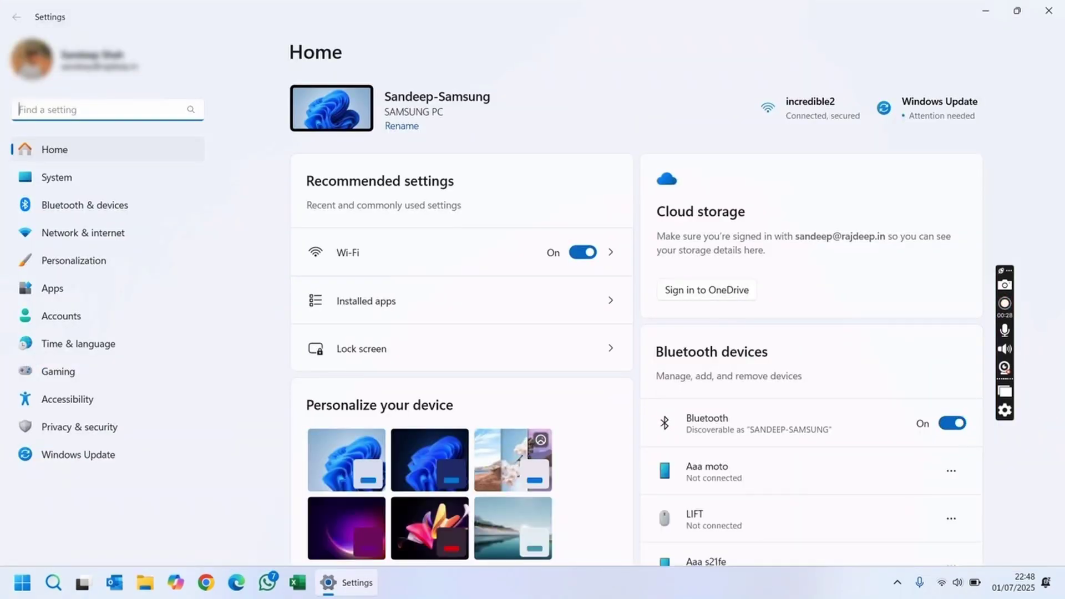
Step: On the second PC, set the incredible2 Wi-Fi network profile to Private
click(75, 241)
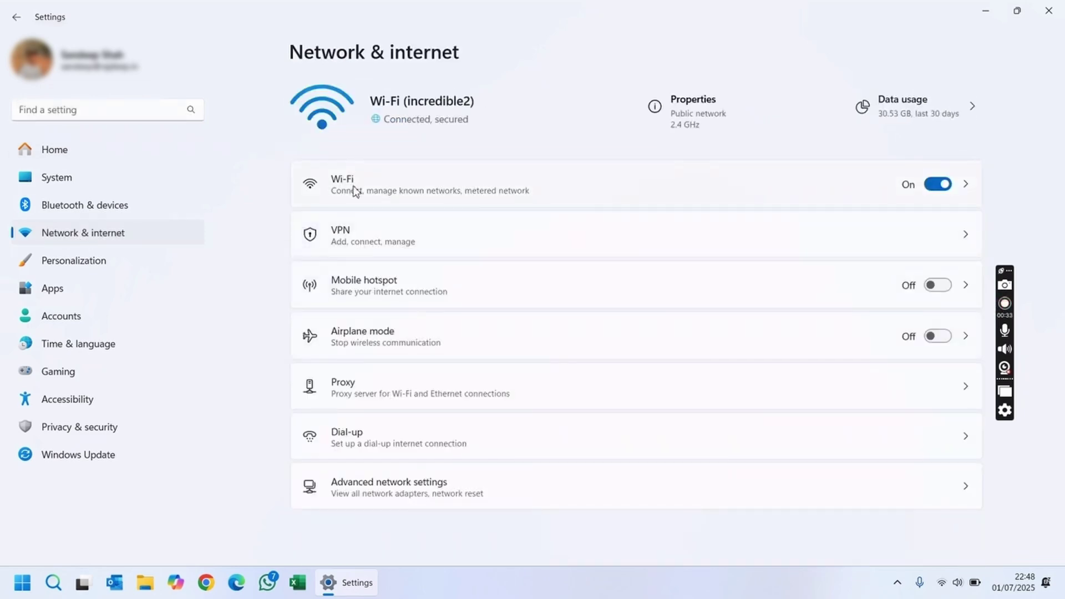
click(354, 192)
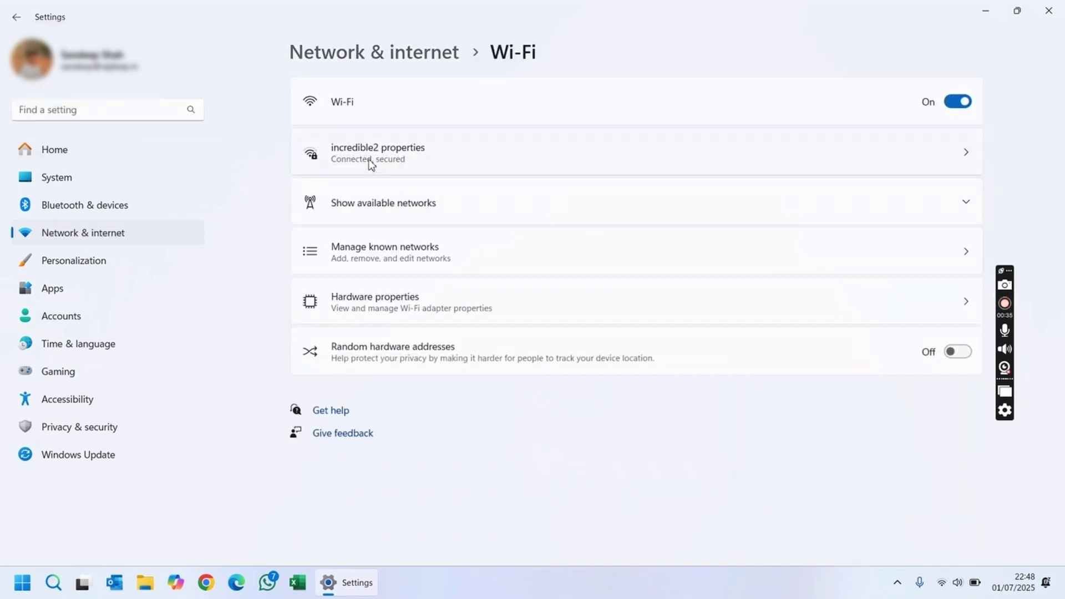
click(420, 157)
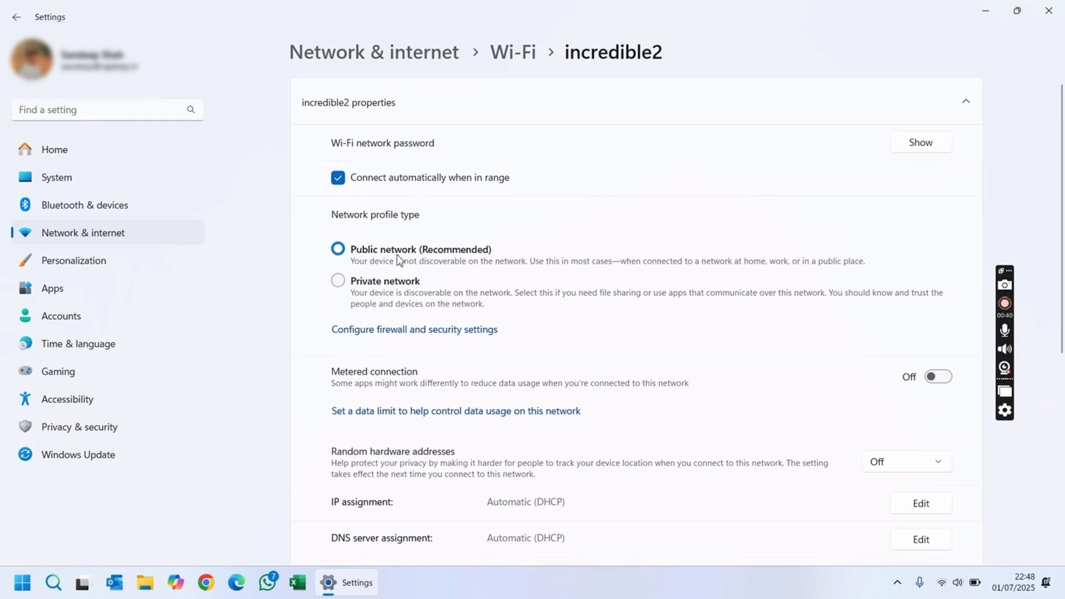
click(339, 283)
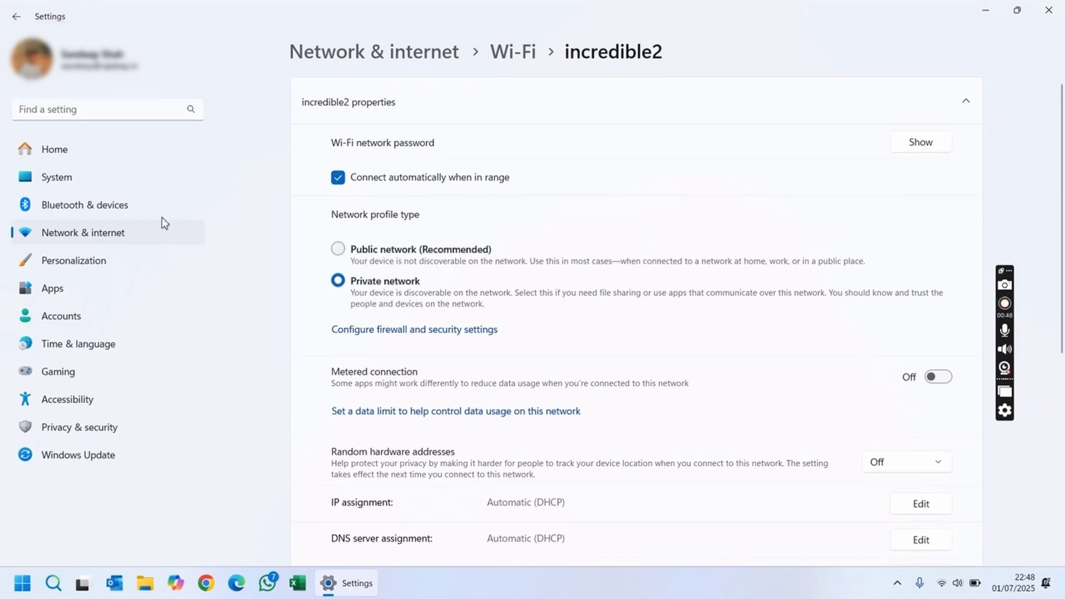
Step: Show Advanced sharing settings with the Private networks section expanded
click(71, 235)
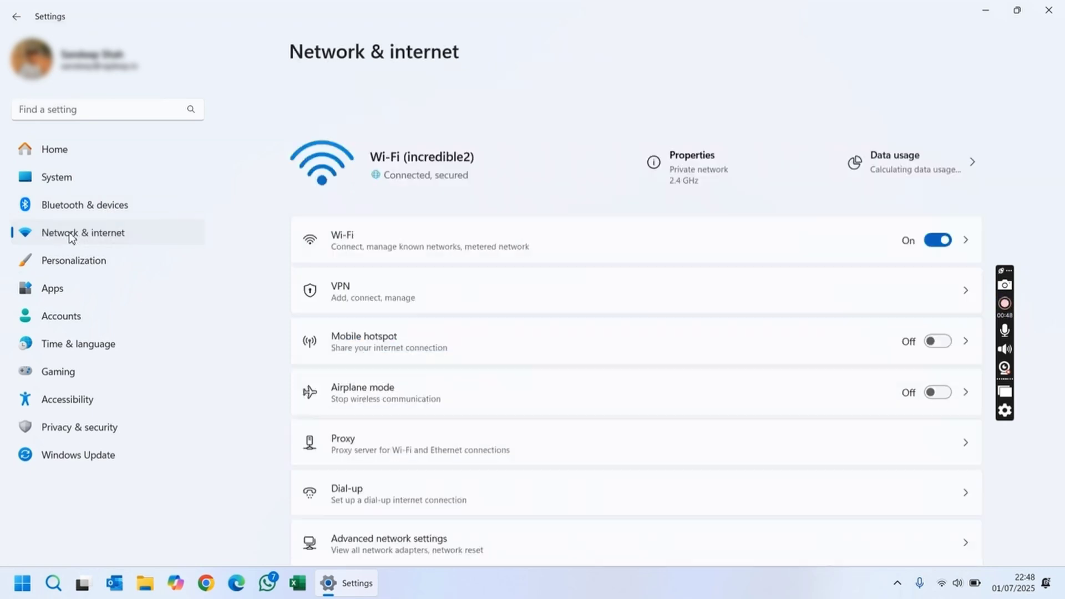
click(379, 497)
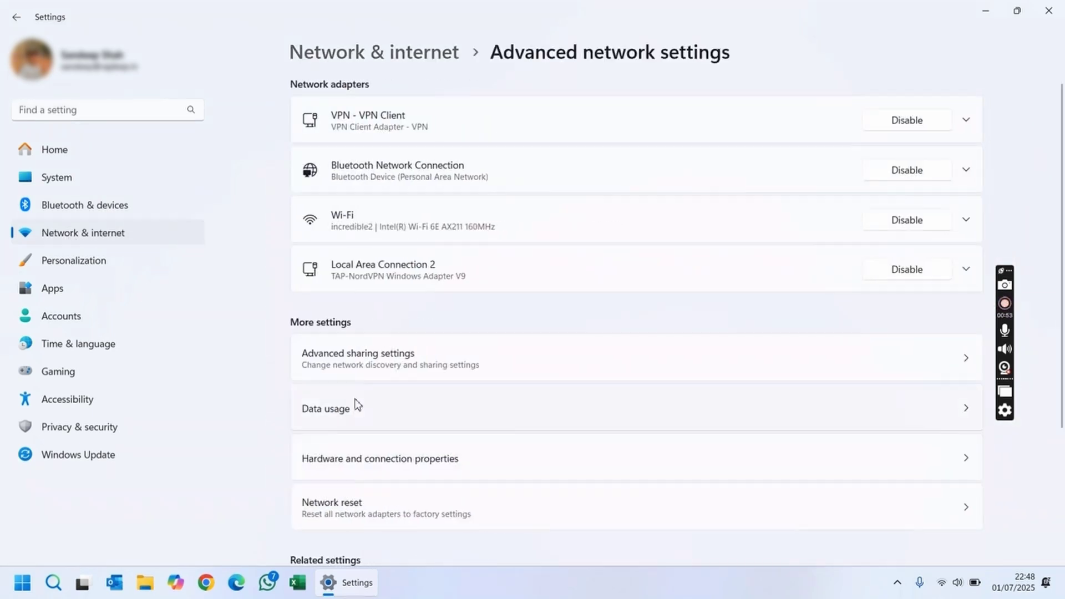
click(432, 364)
click(362, 106)
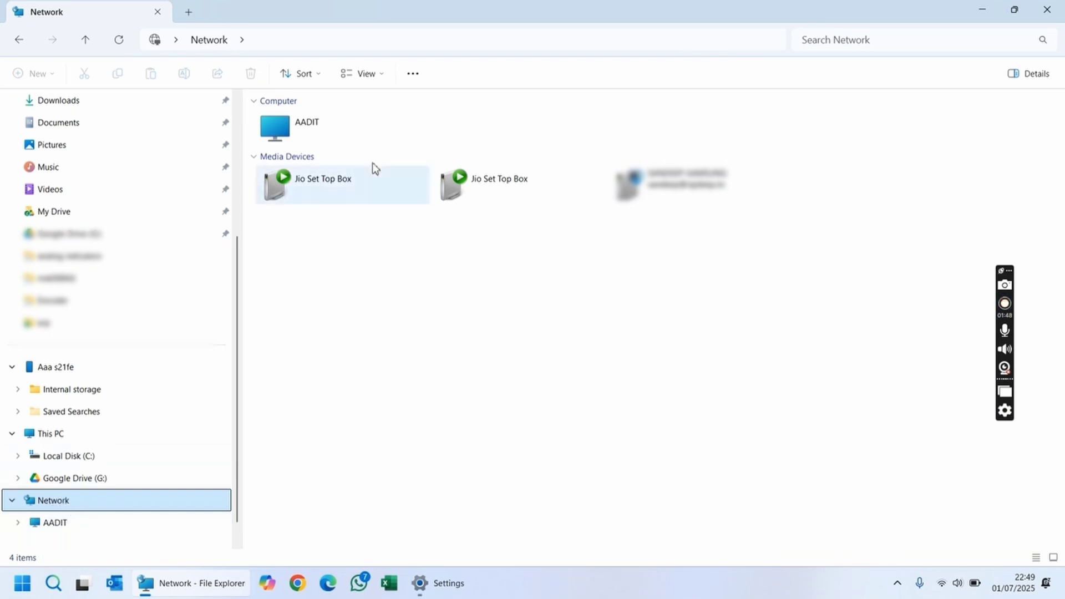
Step: Browse into the AADIT PC over the network down to its user's Desktop folder
click(327, 129)
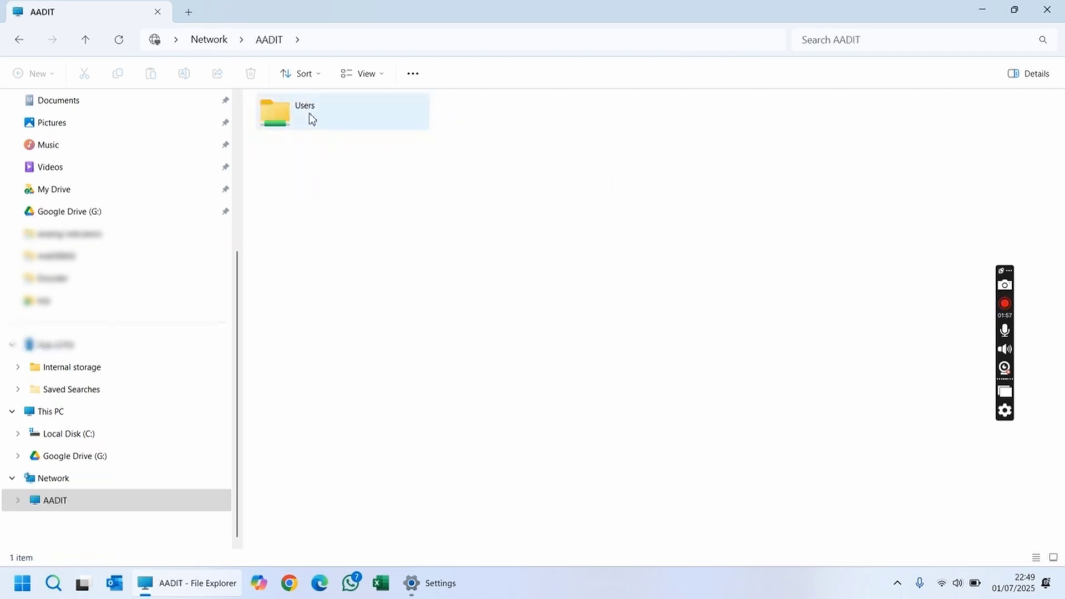
click(310, 115)
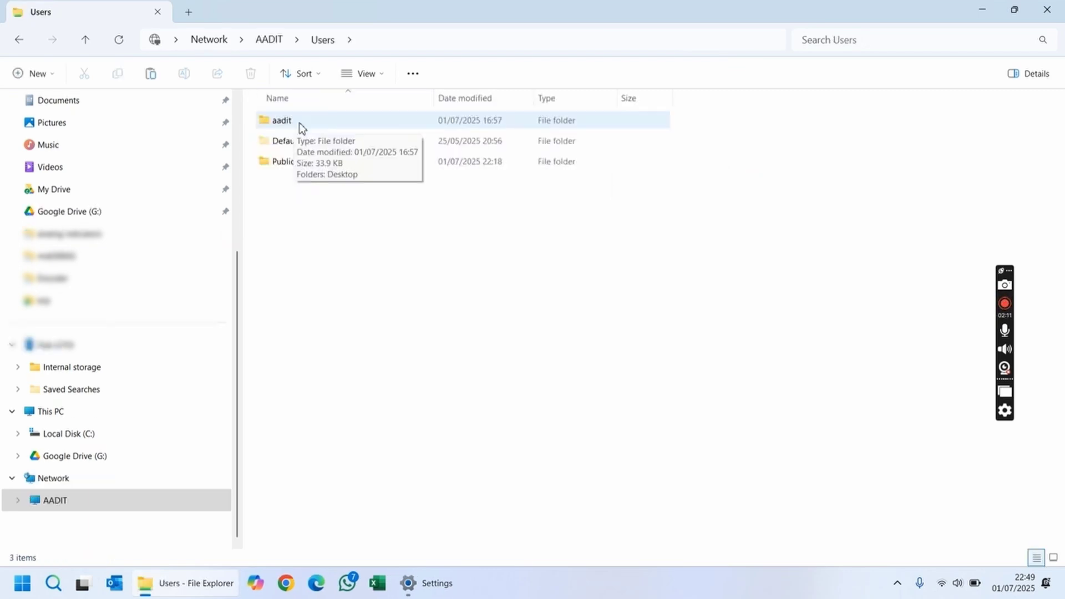
double_click(298, 122)
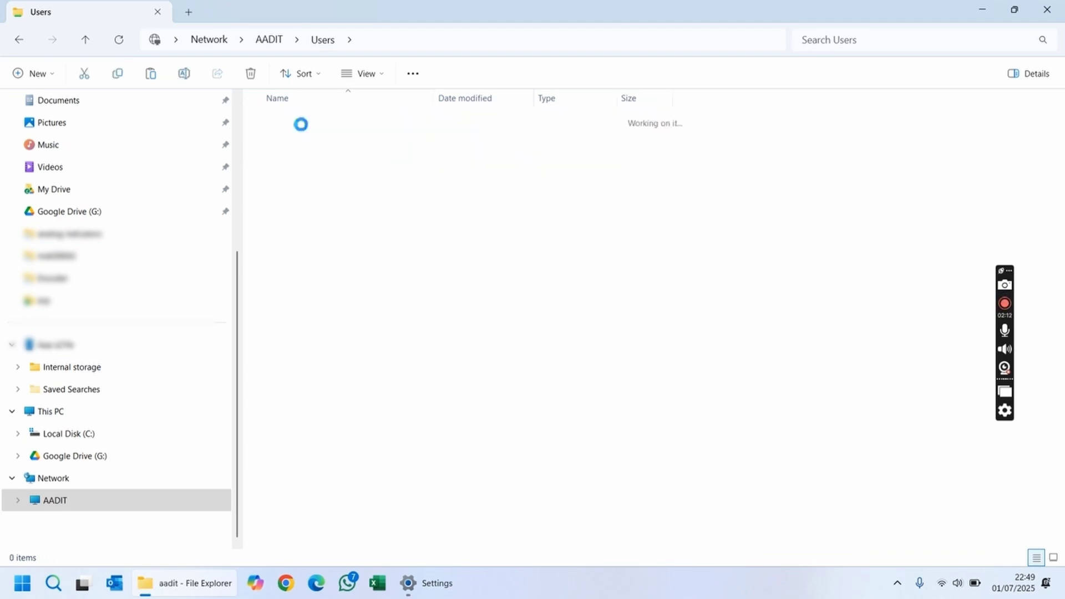
click(307, 124)
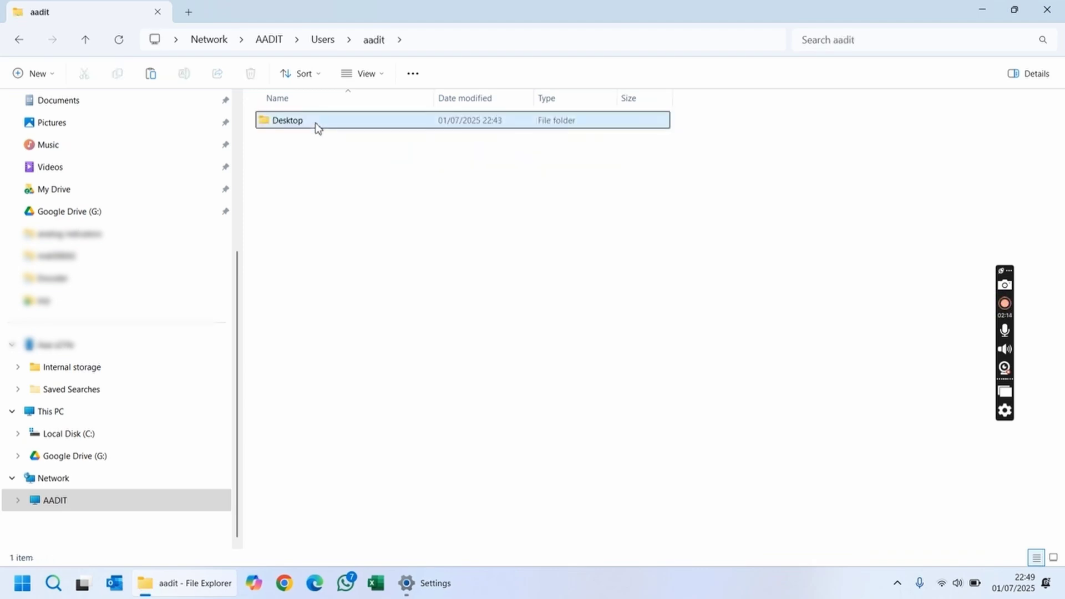
double_click(386, 127)
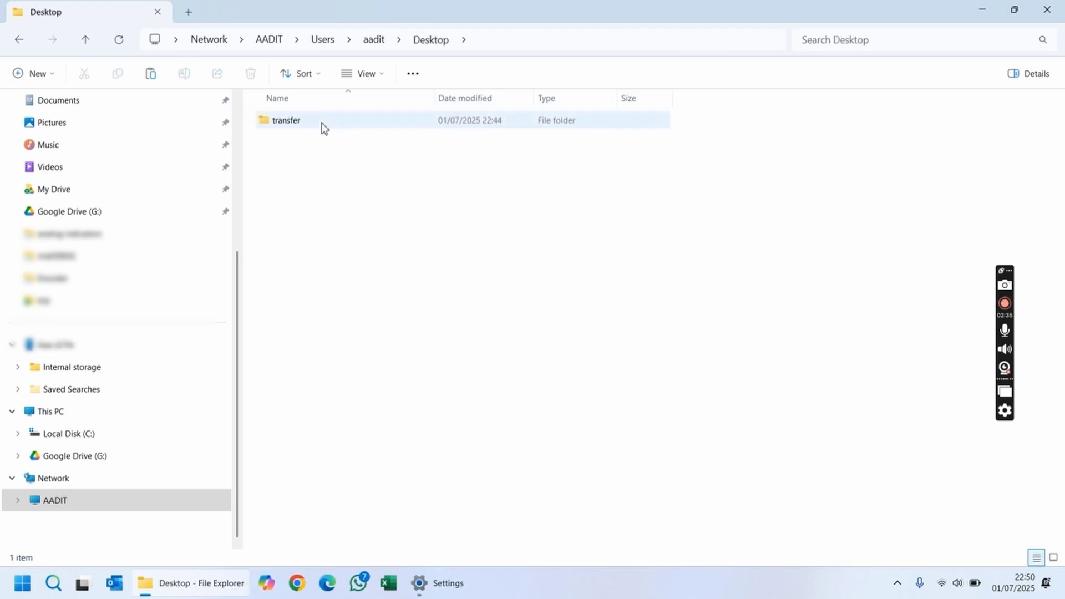
Step: Open the shared transfer folder and view logo.png inside
double_click(304, 131)
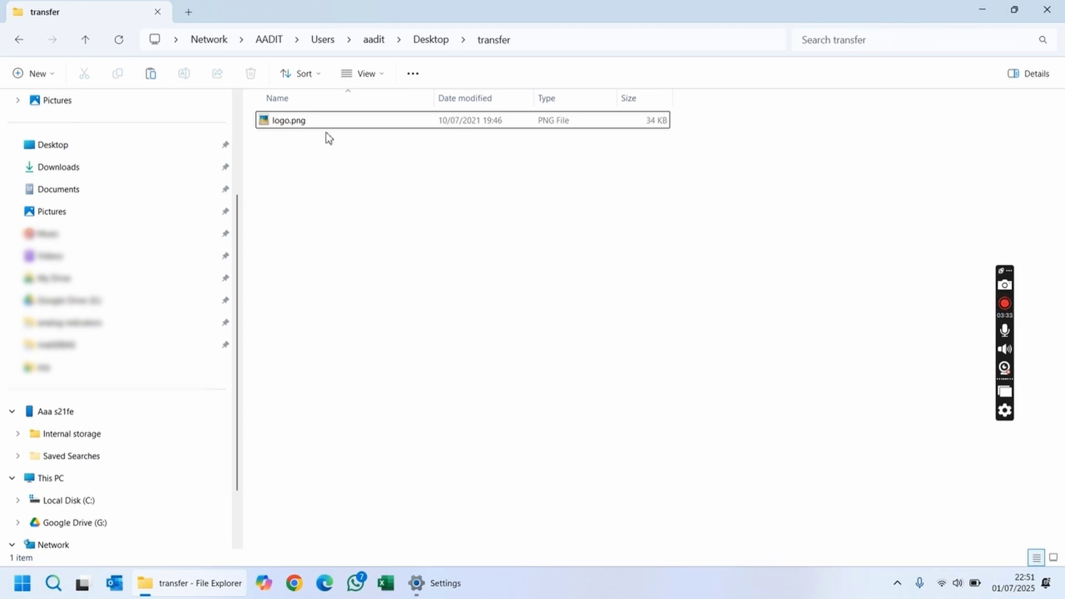
click(314, 125)
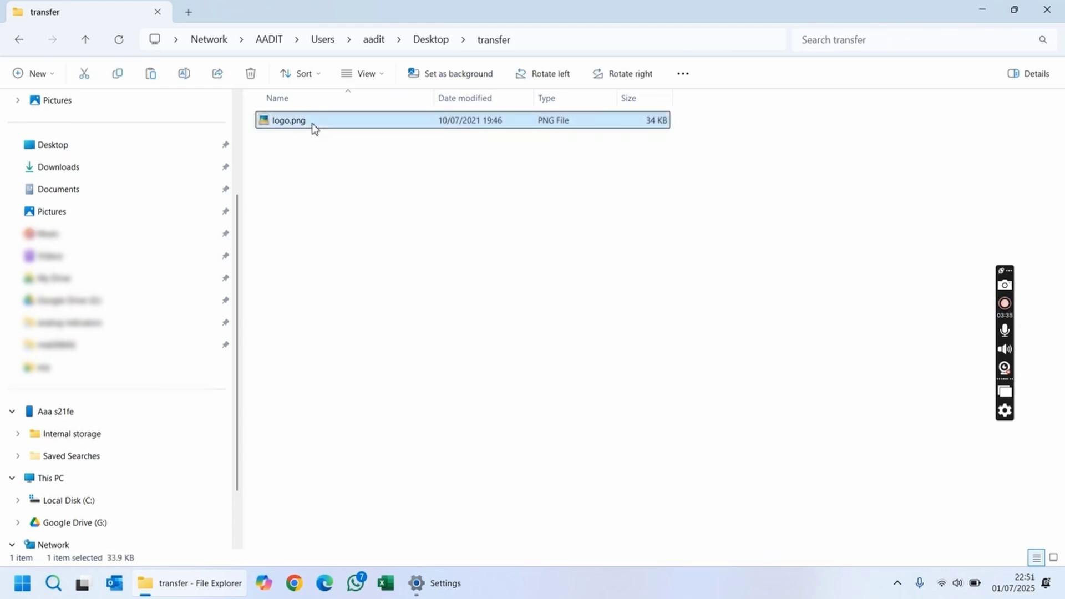
click(342, 171)
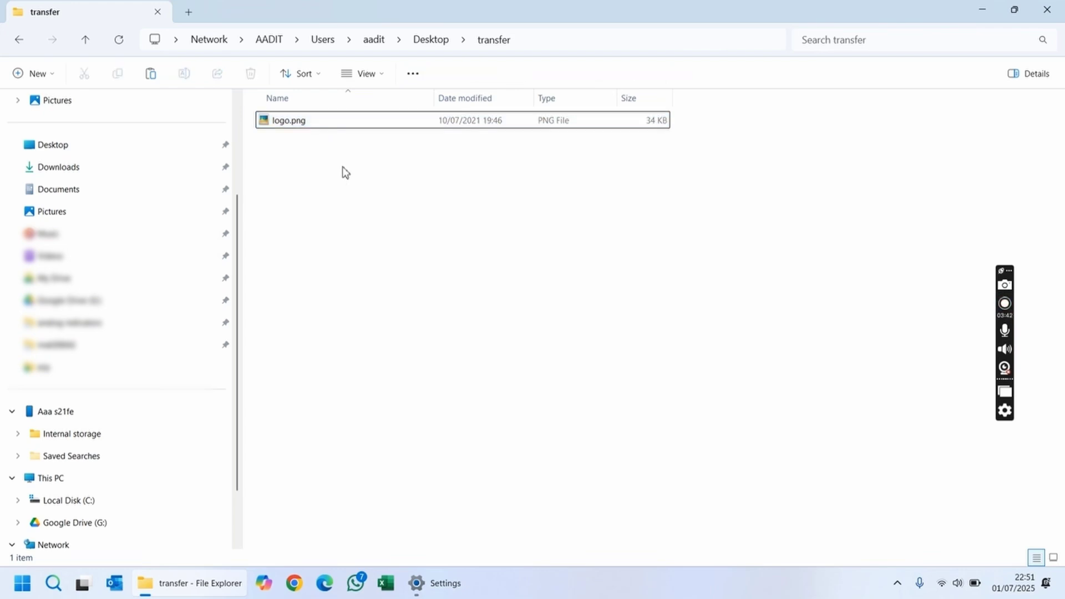